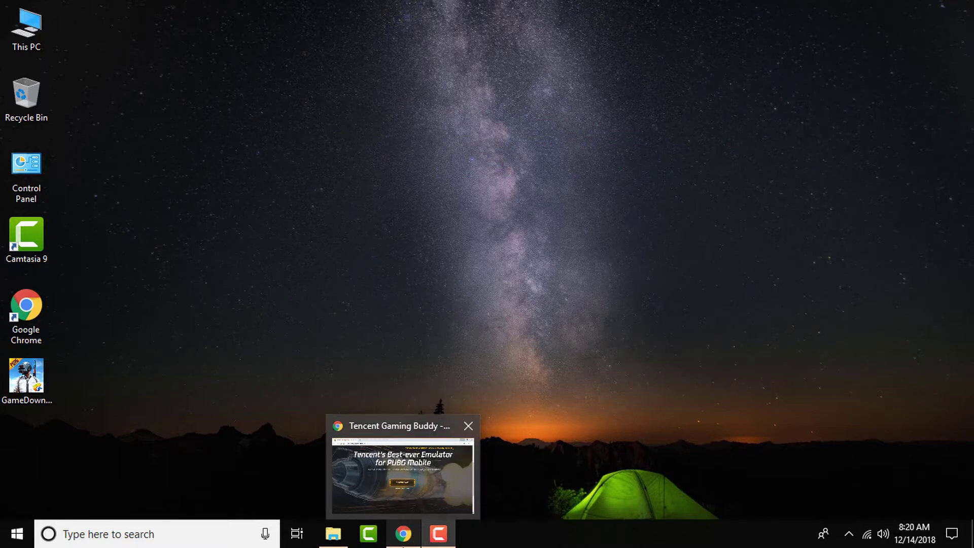
{"action": "left_click", "coordinate": [385, 484]}
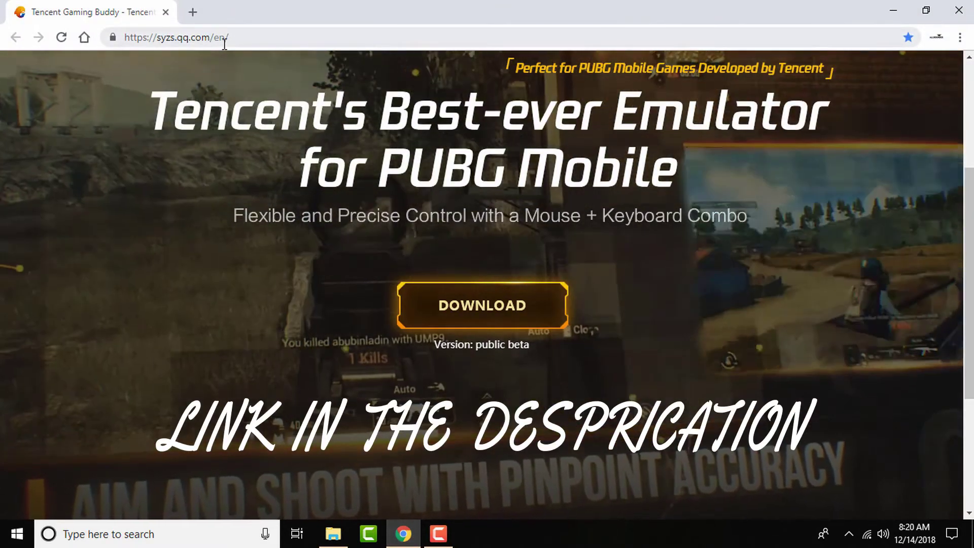
{"action": "mouse_move", "coordinate": [93, 25]}
{"action": "left_mouse_down"}
{"action": "mouse_move", "coordinate": [208, 45]}
{"action": "mouse_move", "coordinate": [156, 43]}
{"action": "left_mouse_up"}
{"action": "left_click", "coordinate": [156, 43]}
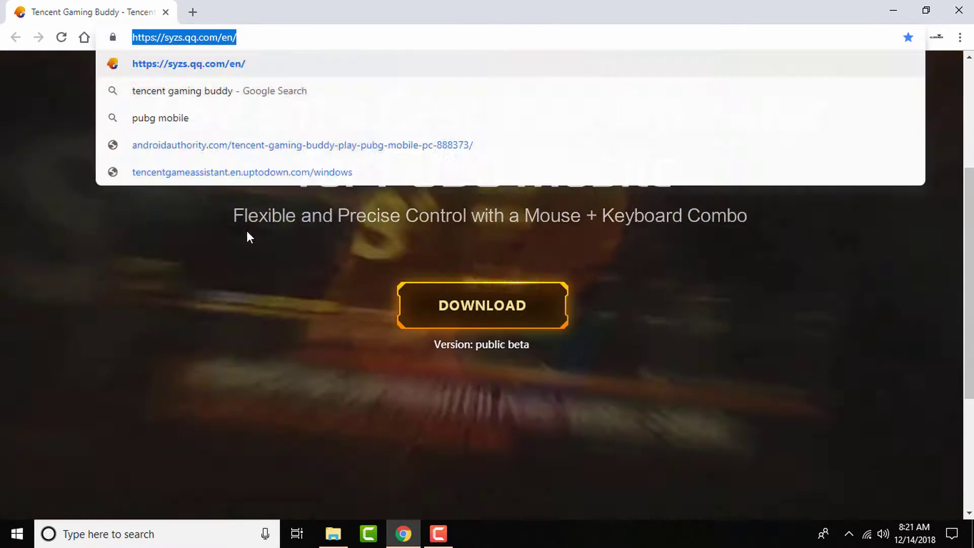
{"action": "left_click", "coordinate": [247, 232]}
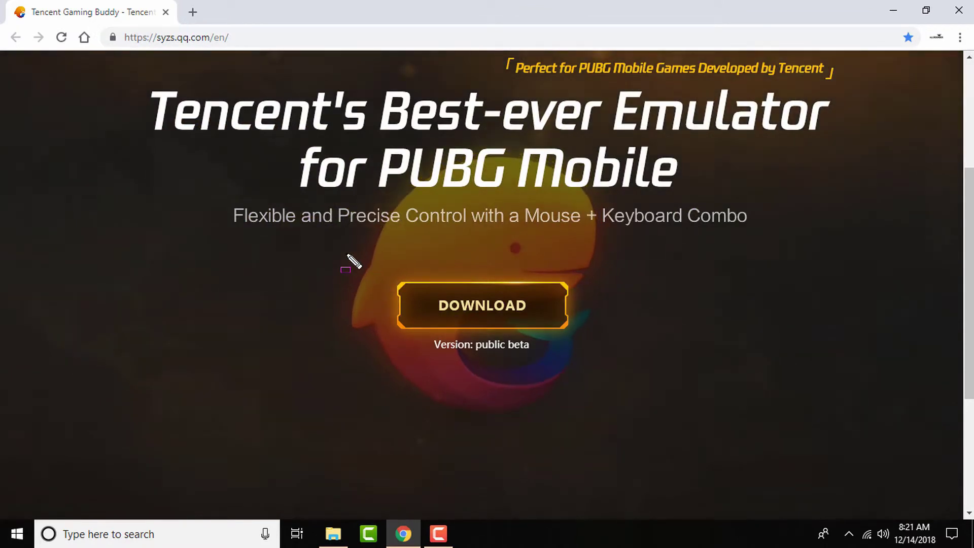
Step: Start downloading the public beta installer, saving GameDownload_PUBG_MOBILE_100103_1.0.5727.123 to the Downloads folder
{"action": "scroll", "coordinate": [366, 264], "scroll_direction": "down", "scroll_amount": 5}
{"action": "scroll", "coordinate": [395, 244], "scroll_direction": "up", "scroll_amount": 4}
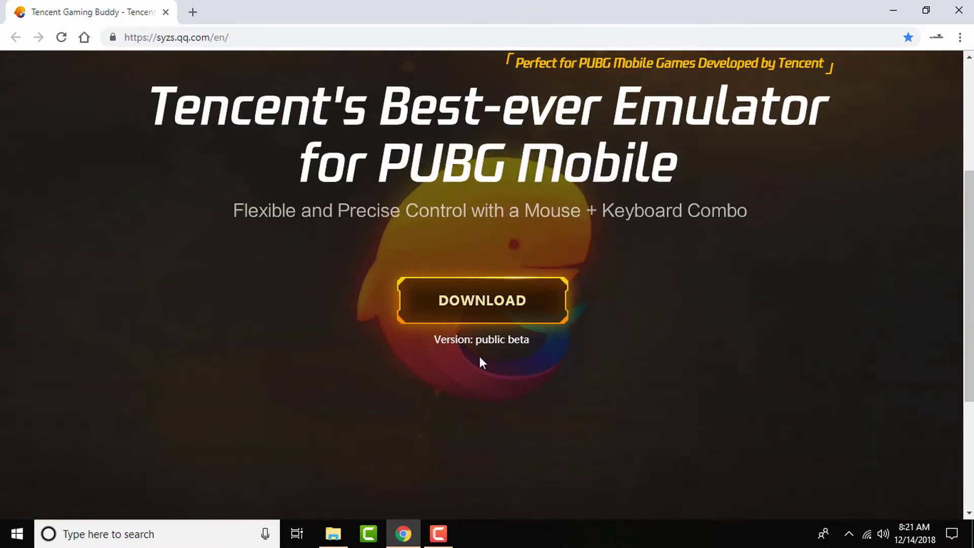
{"action": "left_click_drag", "start_coordinate": [388, 270], "coordinate": [633, 351]}
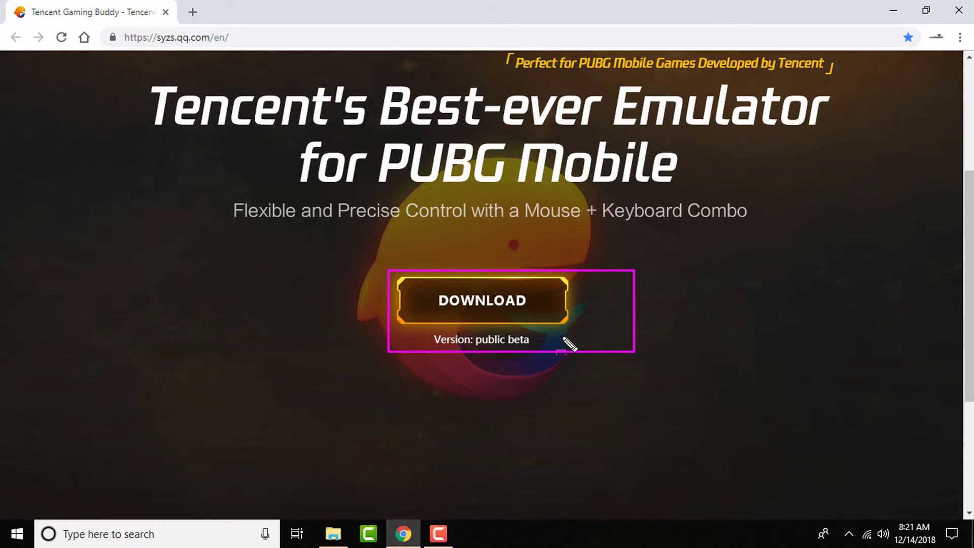
{"action": "key", "text": "Escape"}
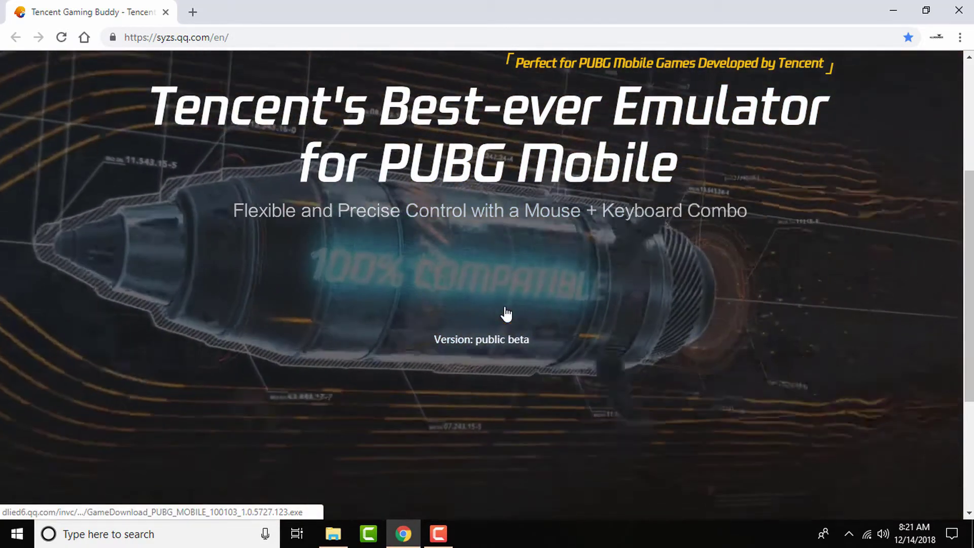
{"action": "left_click", "coordinate": [506, 313]}
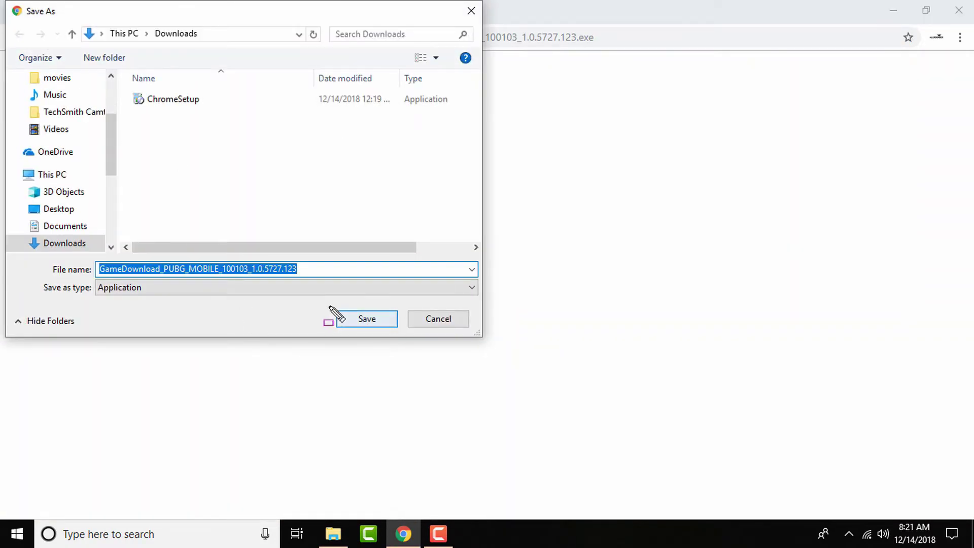
{"action": "left_click_drag", "start_coordinate": [330, 307], "coordinate": [373, 339]}
{"action": "key", "text": "Escape"}
{"action": "left_click", "coordinate": [372, 323]}
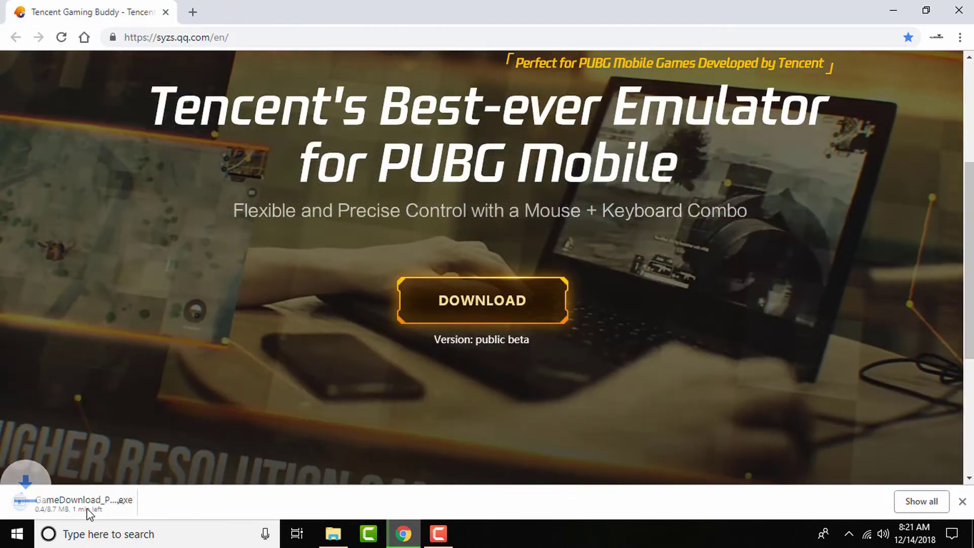
Step: Cancel the running installer download and minimize the browser to return to the desktop
{"action": "left_click", "coordinate": [147, 502]}
{"action": "left_click", "coordinate": [171, 478]}
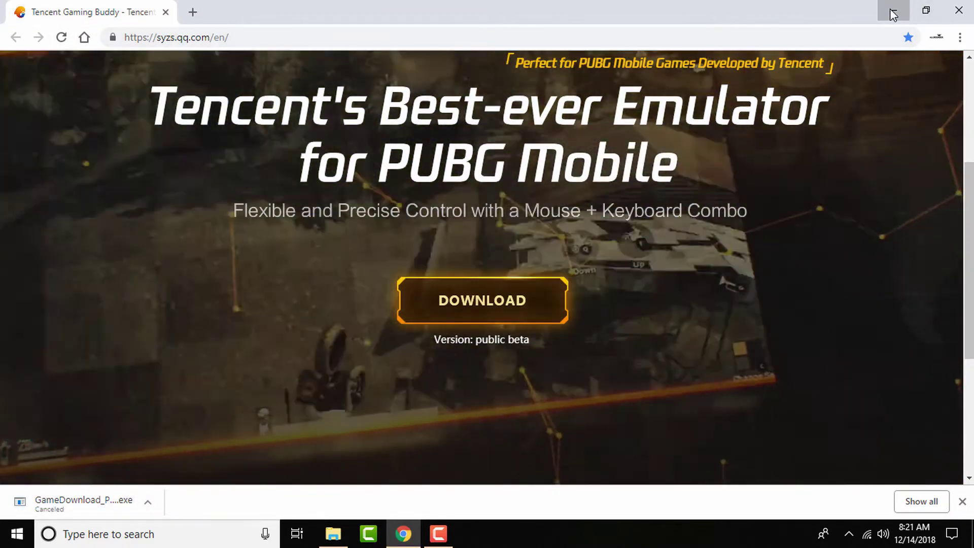
{"action": "left_click", "coordinate": [893, 12]}
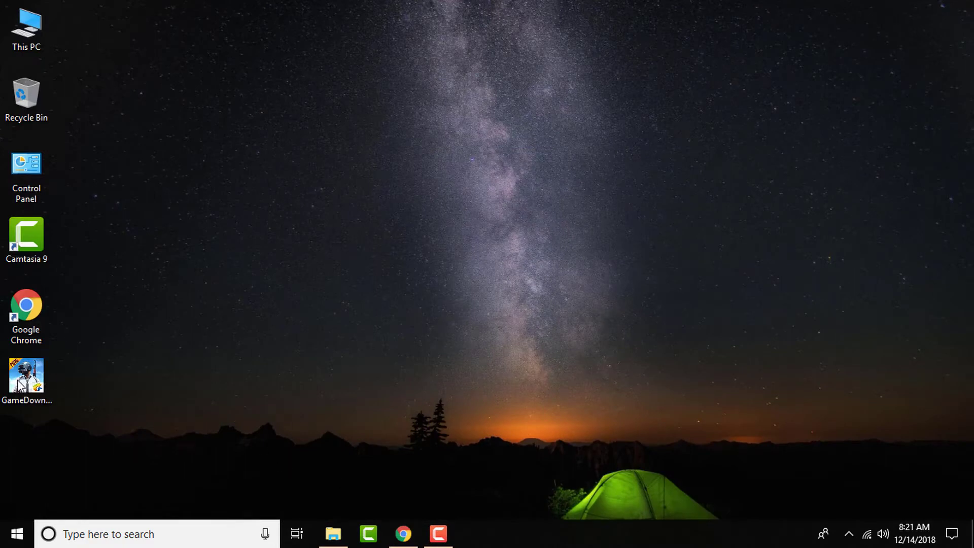
Step: Move the GameDownload_PUBG_MOBILE installer icon away from the desktop's icon column to an empty area of the desktop
{"action": "left_click_drag", "start_coordinate": [1, 350], "coordinate": [99, 419]}
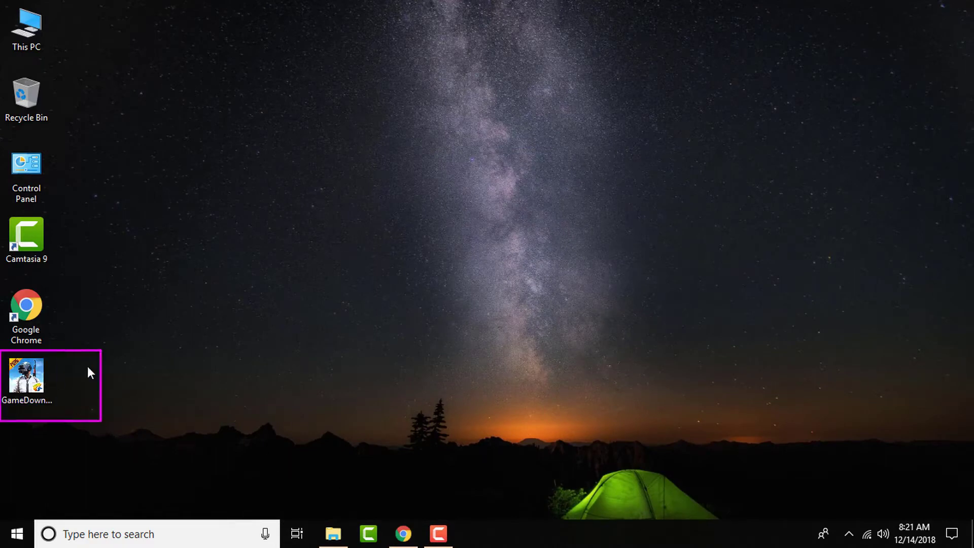
{"action": "key", "text": "ctrl+v"}
{"action": "key", "text": "ctrl+z"}
{"action": "left_click_drag", "start_coordinate": [27, 375], "coordinate": [293, 175]}
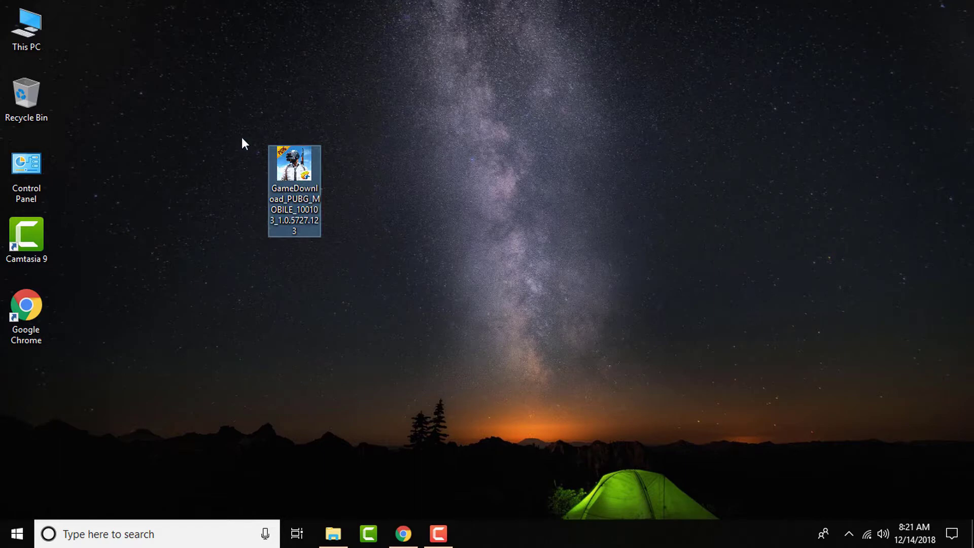
Step: Run the GameDownload_PUBG_MOBILE installer as administrator and open its customized installation options
{"action": "left_click_drag", "start_coordinate": [242, 138], "coordinate": [458, 273]}
{"action": "left_click", "coordinate": [344, 174]}
{"action": "right_click", "coordinate": [303, 166]}
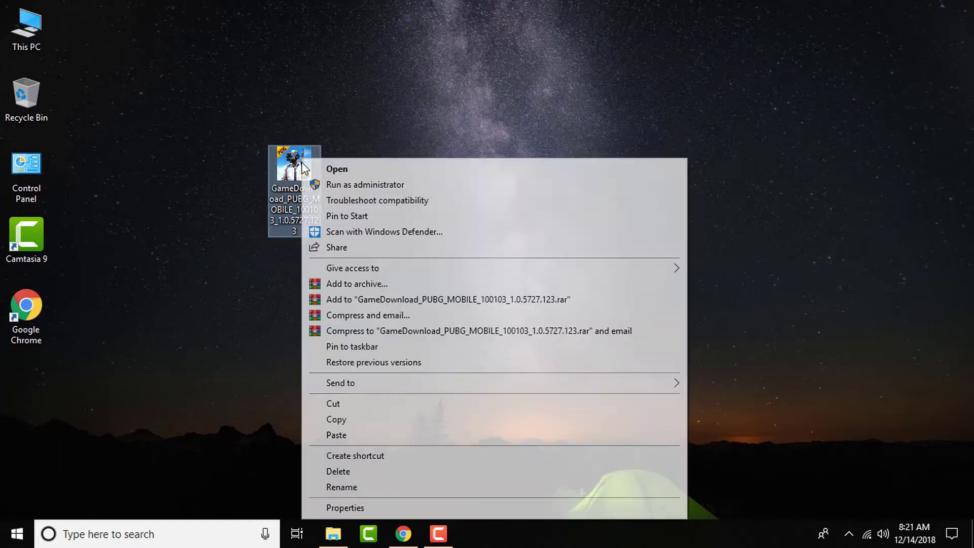
{"action": "left_click", "coordinate": [325, 184]}
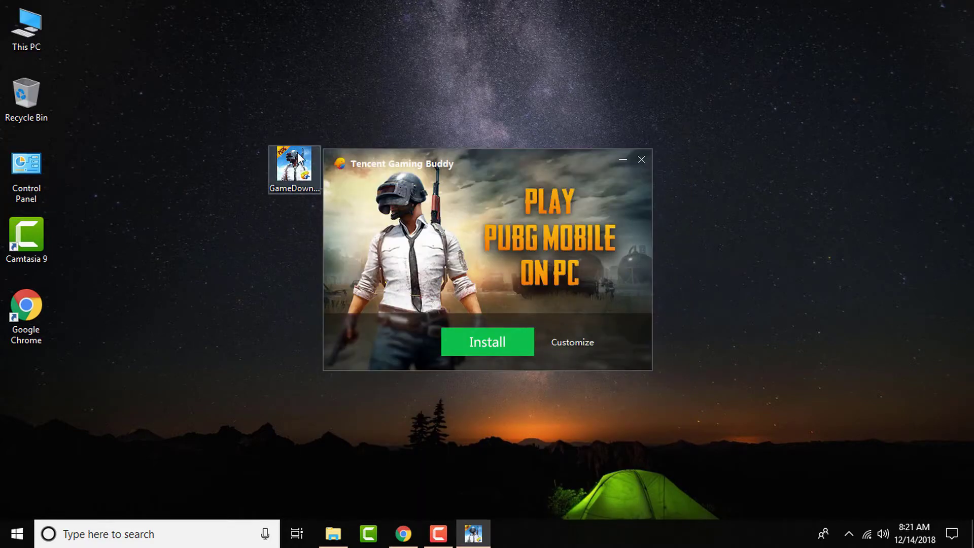
{"action": "left_click_drag", "start_coordinate": [301, 136], "coordinate": [793, 400]}
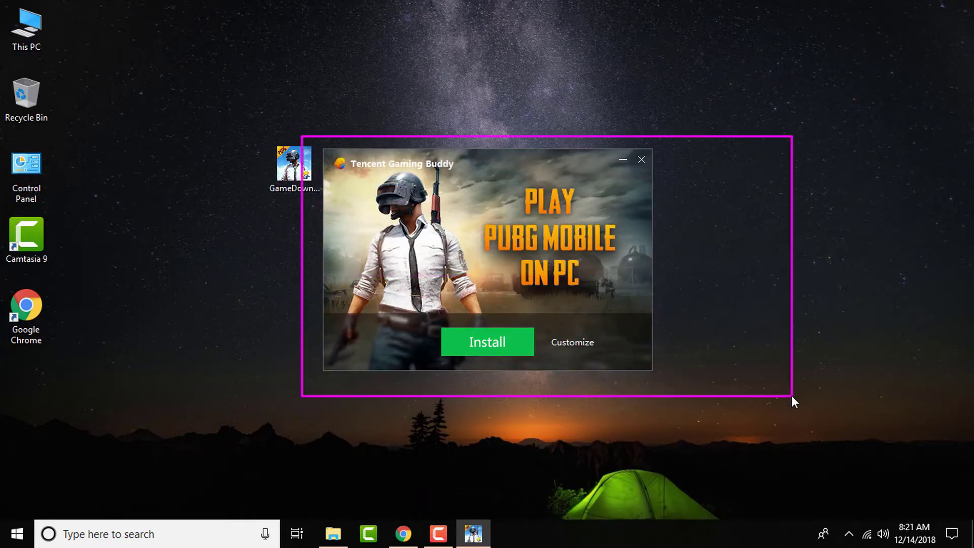
{"action": "left_click", "coordinate": [563, 347]}
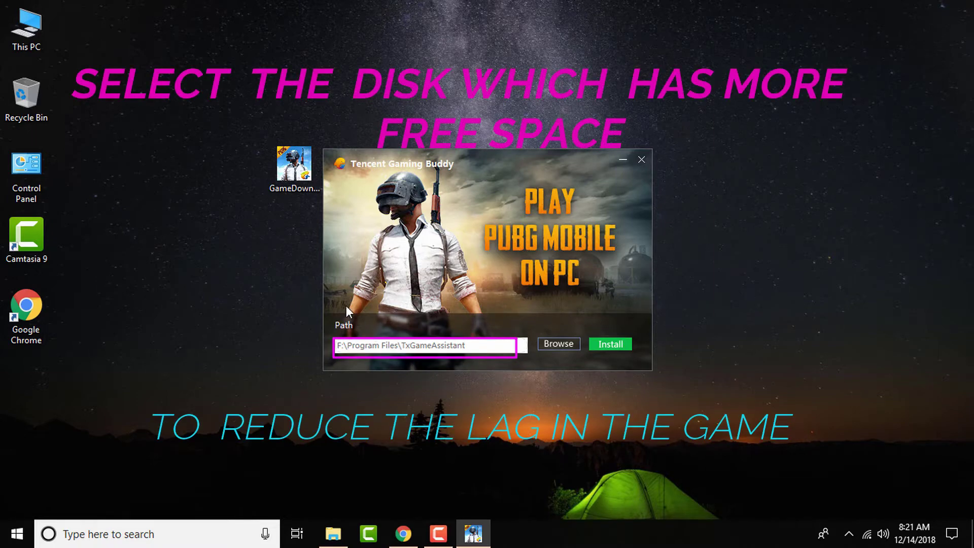
Step: Check the free space on the drives in This PC, especially Local Disk (F:)
{"action": "double_click", "coordinate": [26, 27]}
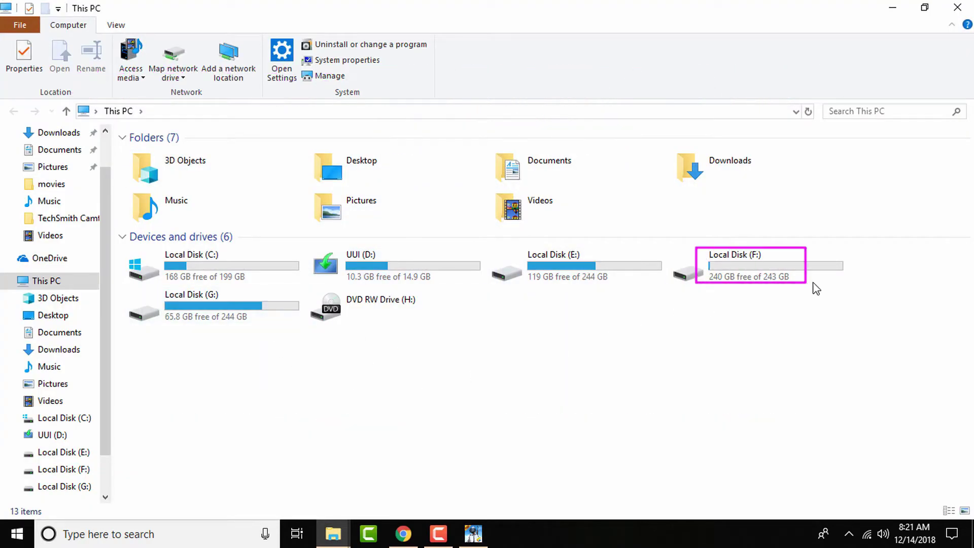
{"action": "double_click", "coordinate": [725, 279]}
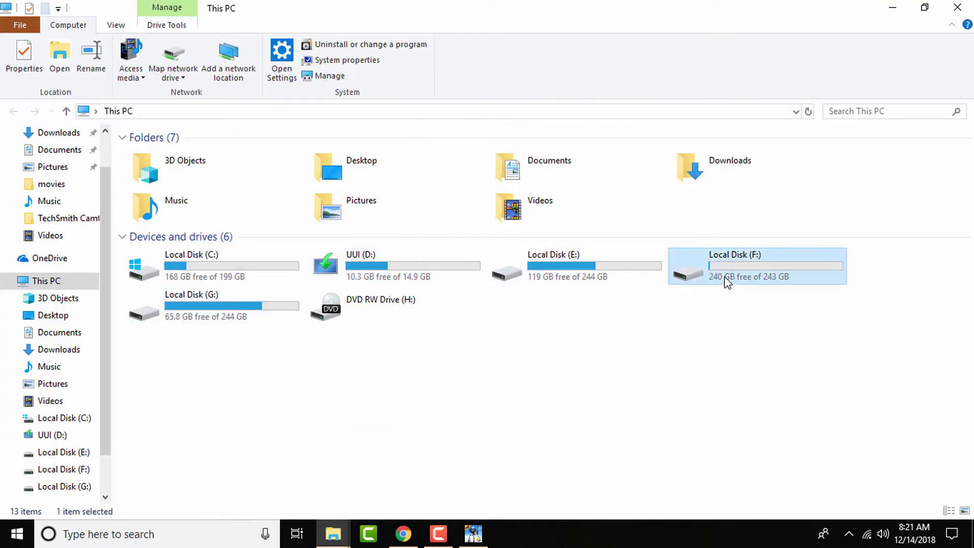
{"action": "left_click", "coordinate": [13, 110]}
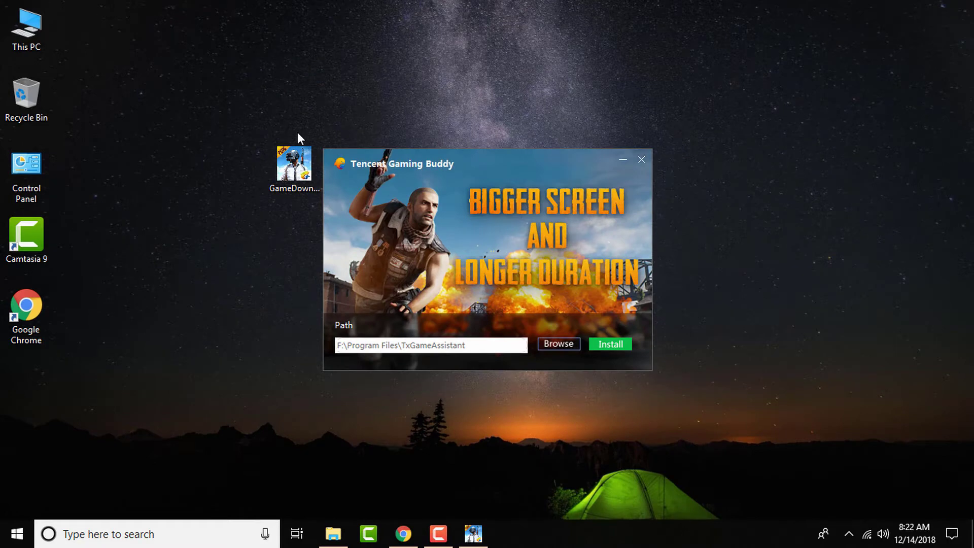
Step: Install Tencent Gaming Buddy with the path F:\Program Files\TxGameAssistant
{"action": "mouse_move", "coordinate": [297, 132]}
{"action": "left_mouse_down"}
{"action": "mouse_move", "coordinate": [462, 278]}
{"action": "mouse_move", "coordinate": [728, 382]}
{"action": "left_mouse_up"}
{"action": "left_click_drag", "start_coordinate": [334, 332], "coordinate": [506, 374]}
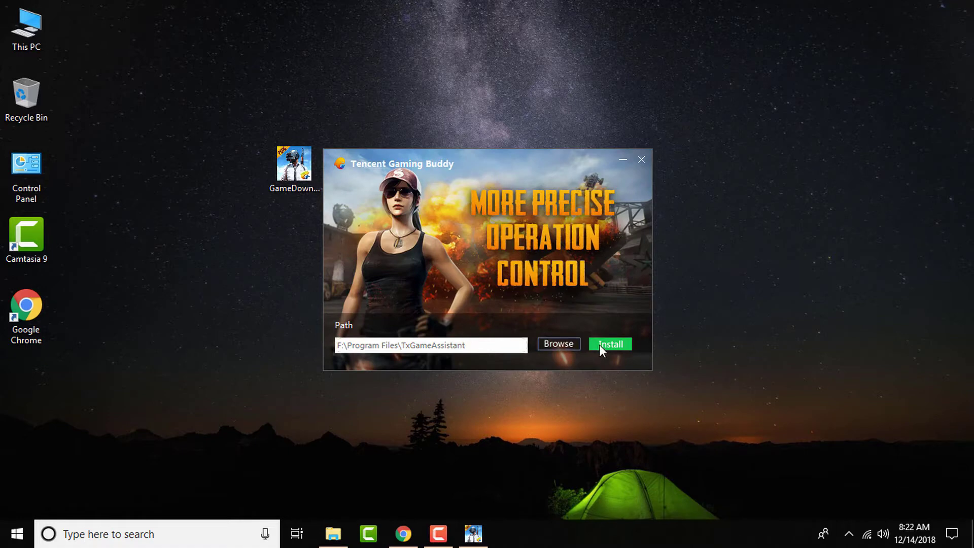
{"action": "left_click", "coordinate": [600, 345]}
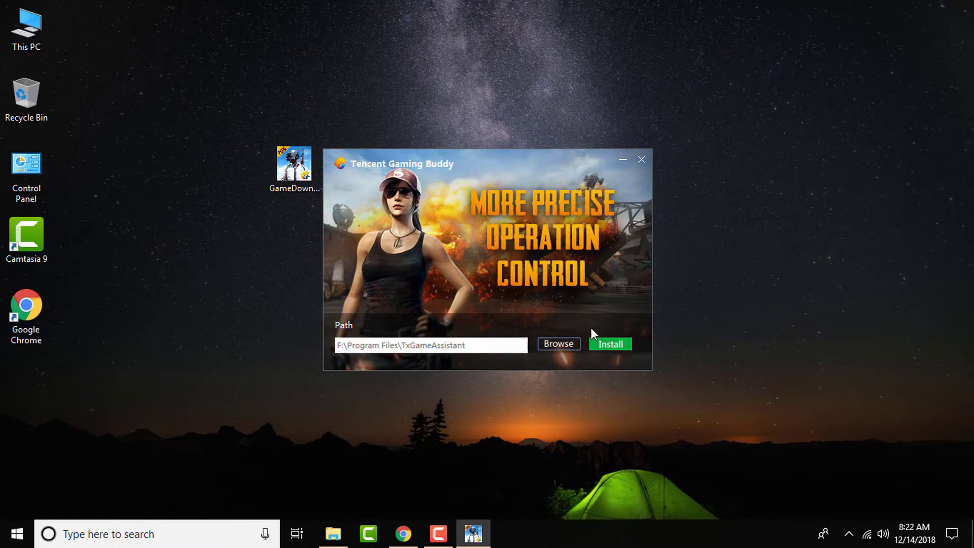
{"action": "left_click", "coordinate": [613, 349]}
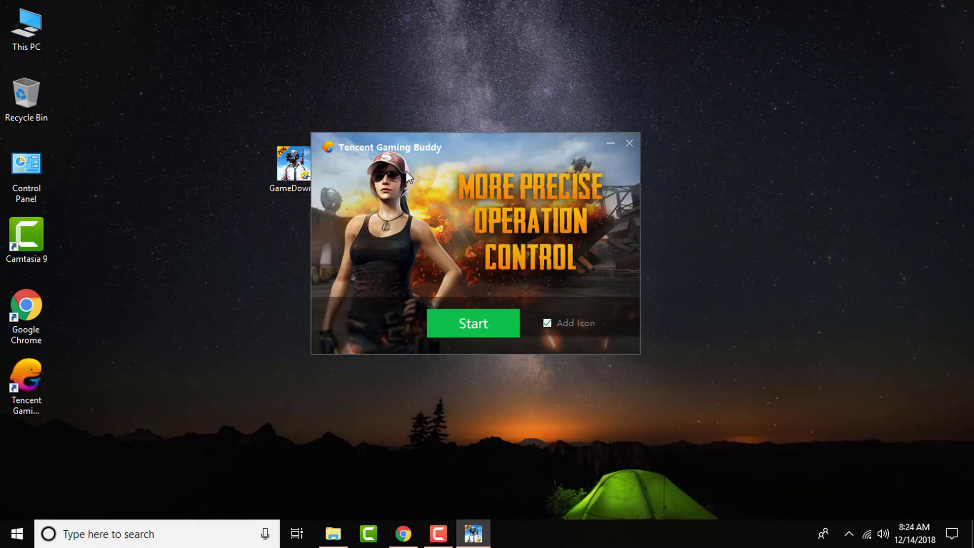
Step: Start Tencent Gaming Buddy from the finished installer, keeping the Add Icon option enabled
{"action": "left_click_drag", "start_coordinate": [288, 130], "coordinate": [705, 376]}
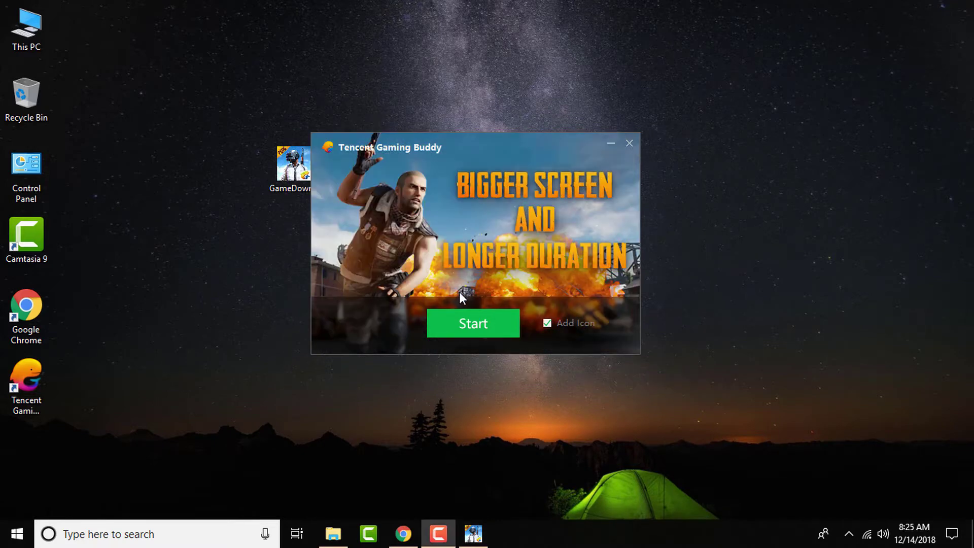
{"action": "mouse_move", "coordinate": [415, 302]}
{"action": "left_mouse_down"}
{"action": "mouse_move", "coordinate": [522, 345]}
{"action": "mouse_move", "coordinate": [550, 343]}
{"action": "left_mouse_up"}
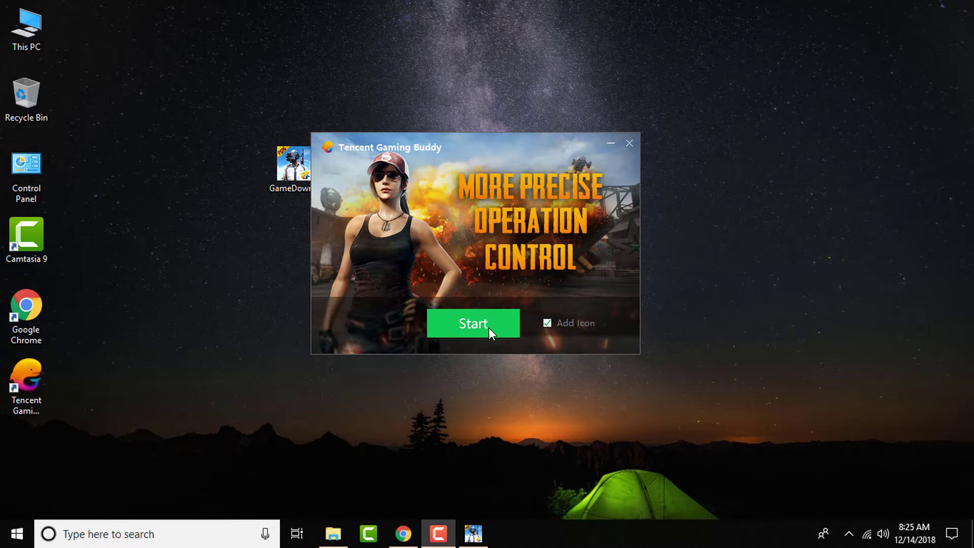
{"action": "left_click", "coordinate": [485, 327]}
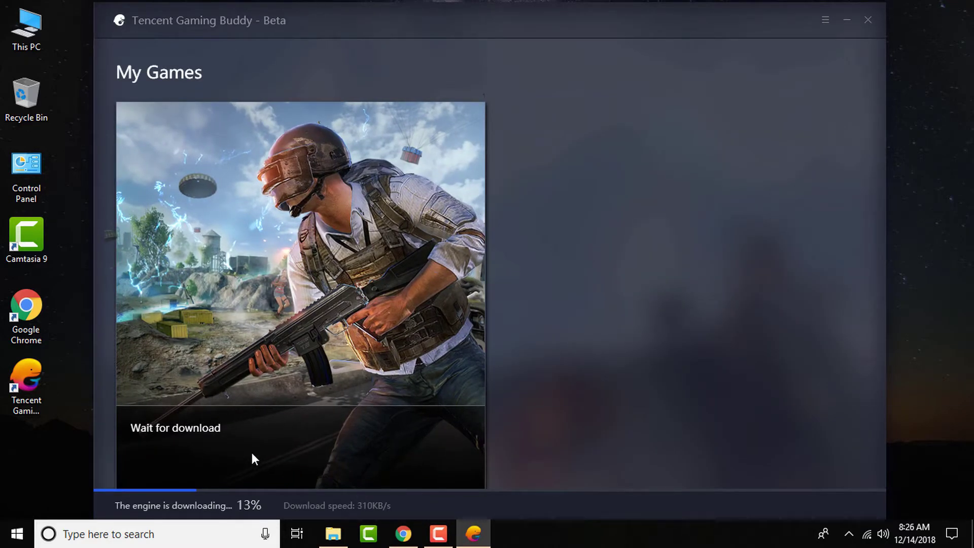
{"action": "left_click_drag", "start_coordinate": [93, 72], "coordinate": [774, 500]}
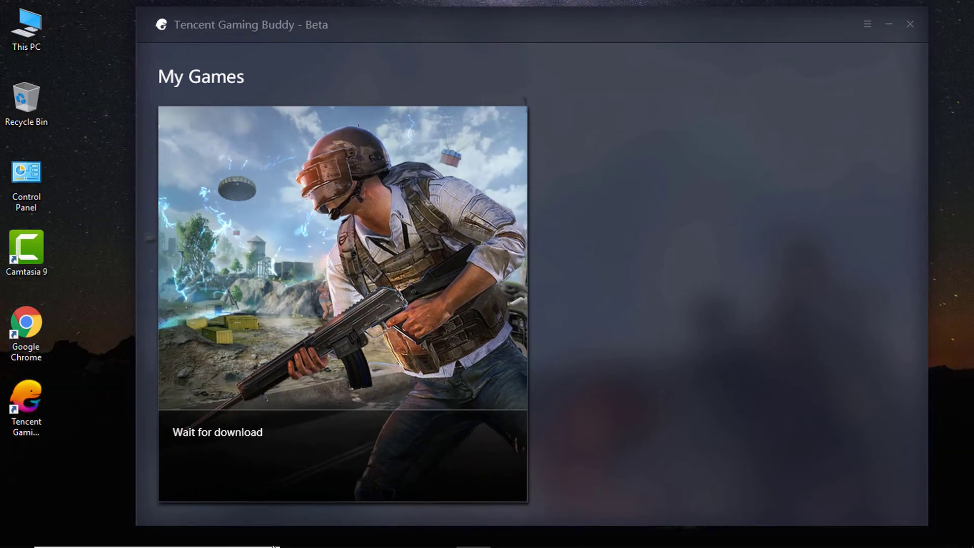
{"action": "mouse_move", "coordinate": [130, 77]}
{"action": "left_mouse_down"}
{"action": "mouse_move", "coordinate": [334, 273]}
{"action": "mouse_move", "coordinate": [615, 512]}
{"action": "left_mouse_up"}
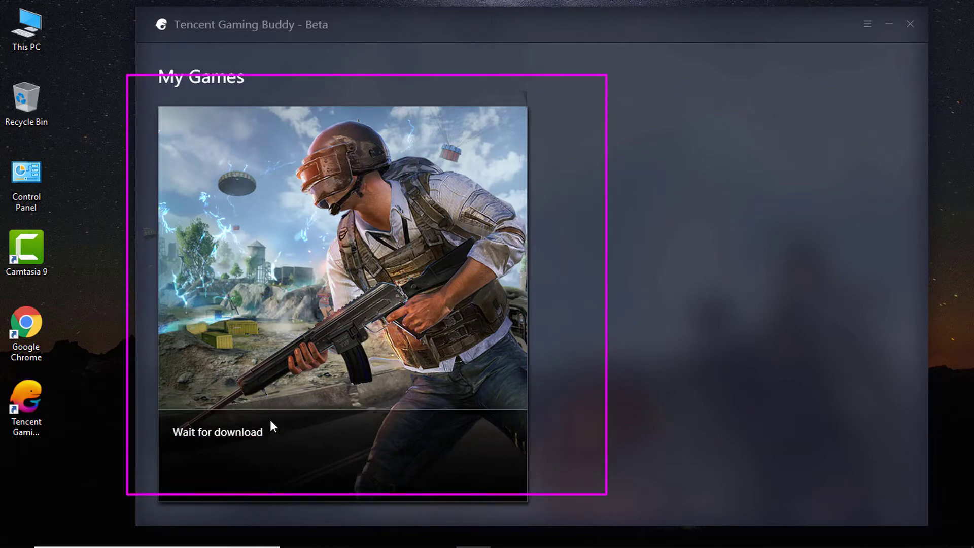
{"action": "mouse_move", "coordinate": [163, 411]}
{"action": "left_mouse_down"}
{"action": "mouse_move", "coordinate": [406, 494]}
{"action": "mouse_move", "coordinate": [579, 496]}
{"action": "left_mouse_up"}
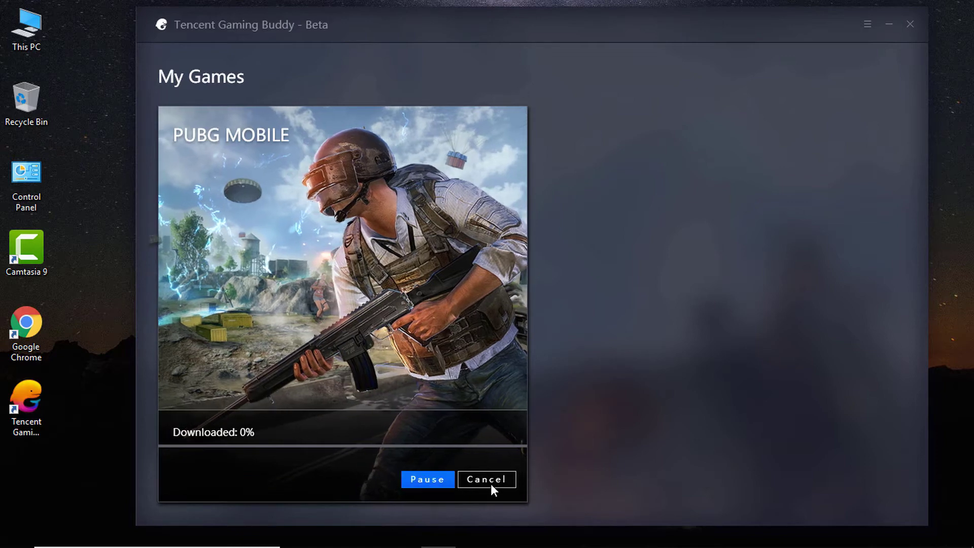
{"action": "left_click_drag", "start_coordinate": [431, 488], "coordinate": [448, 492]}
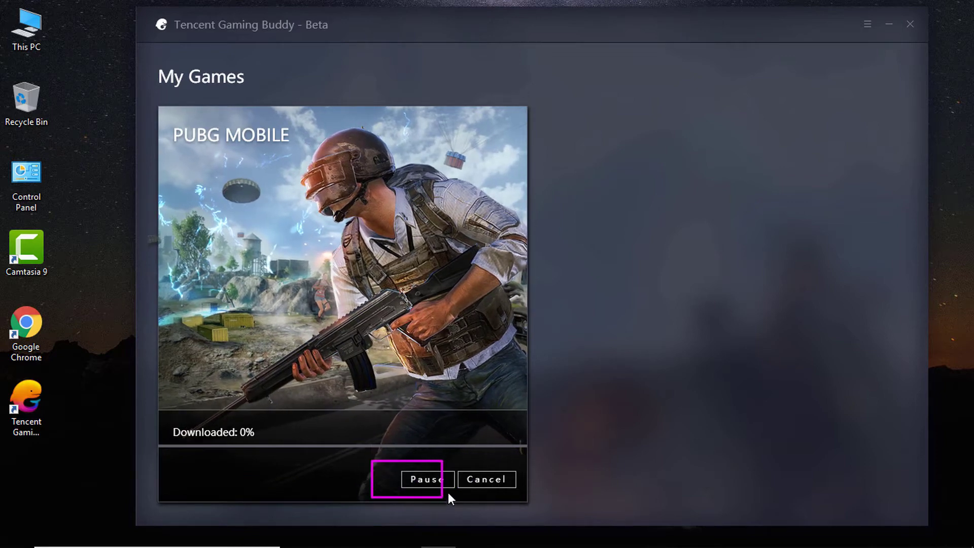
{"action": "left_click_drag", "start_coordinate": [167, 415], "coordinate": [287, 446]}
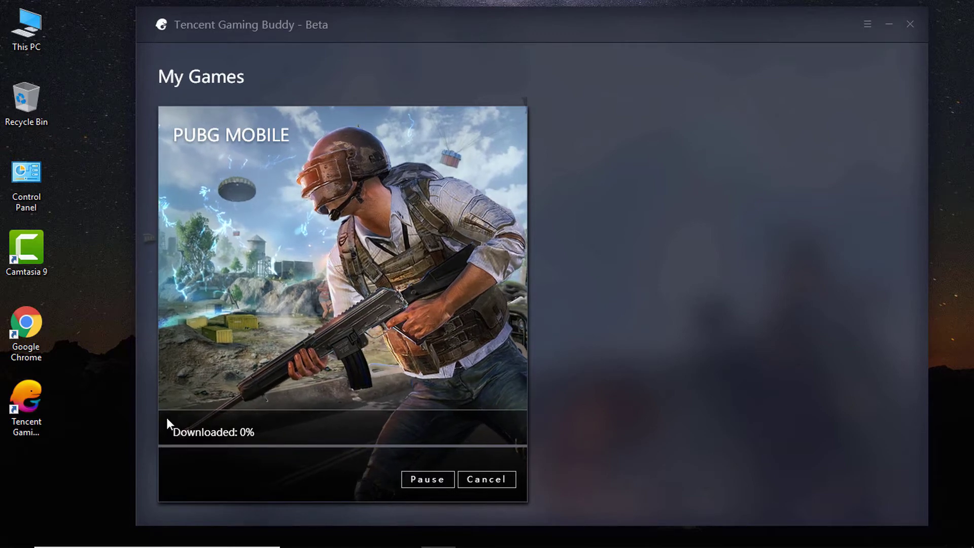
{"action": "left_click_drag", "start_coordinate": [163, 417], "coordinate": [279, 450]}
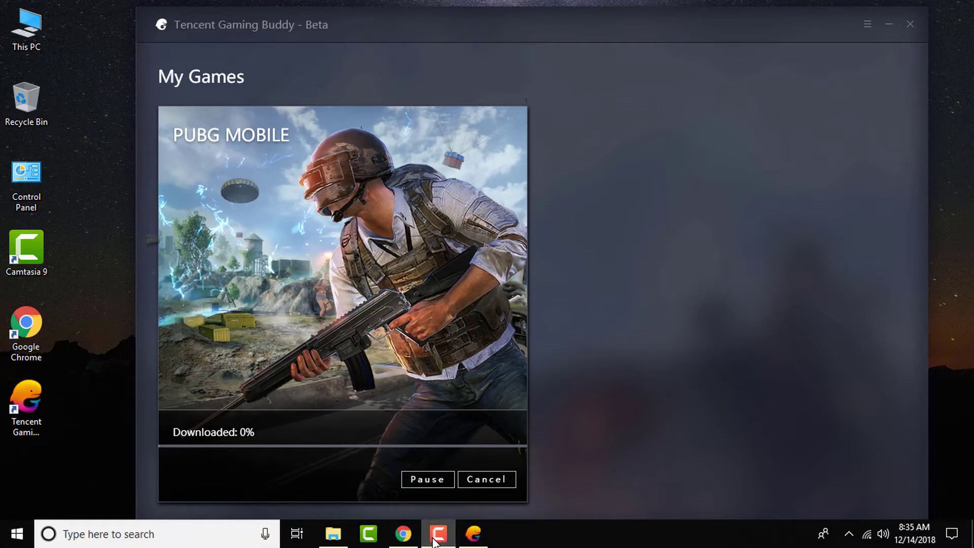
{"action": "left_click", "coordinate": [433, 541]}
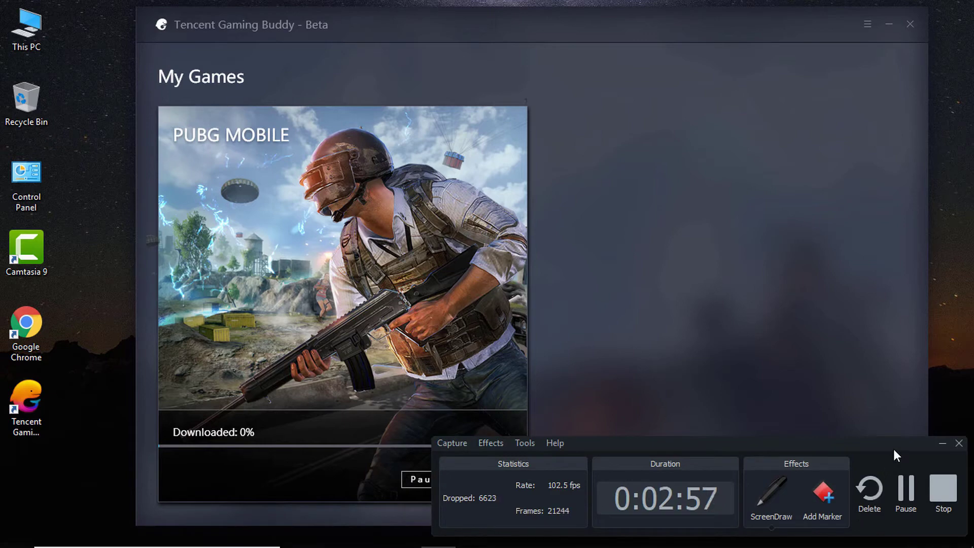
{"action": "left_click", "coordinate": [940, 442]}
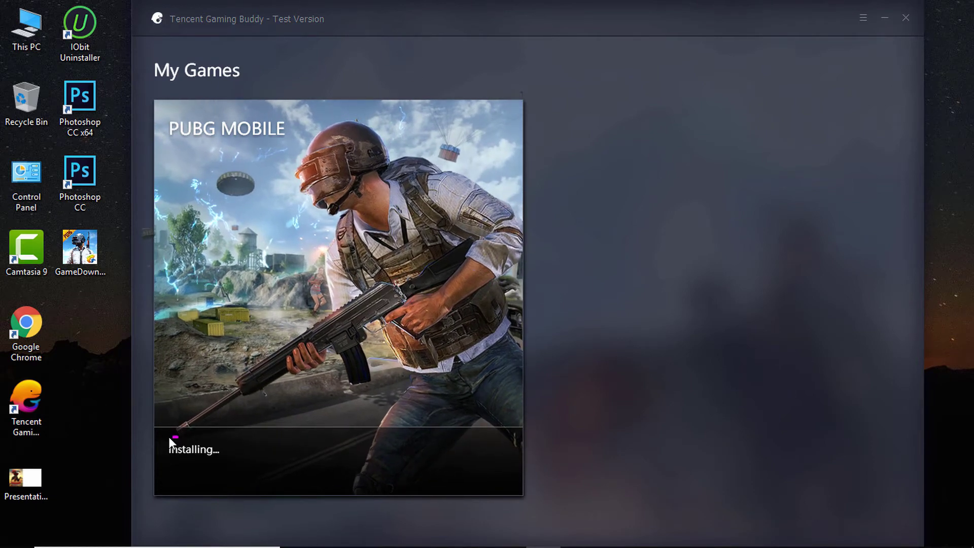
{"action": "left_click_drag", "start_coordinate": [169, 437], "coordinate": [236, 465]}
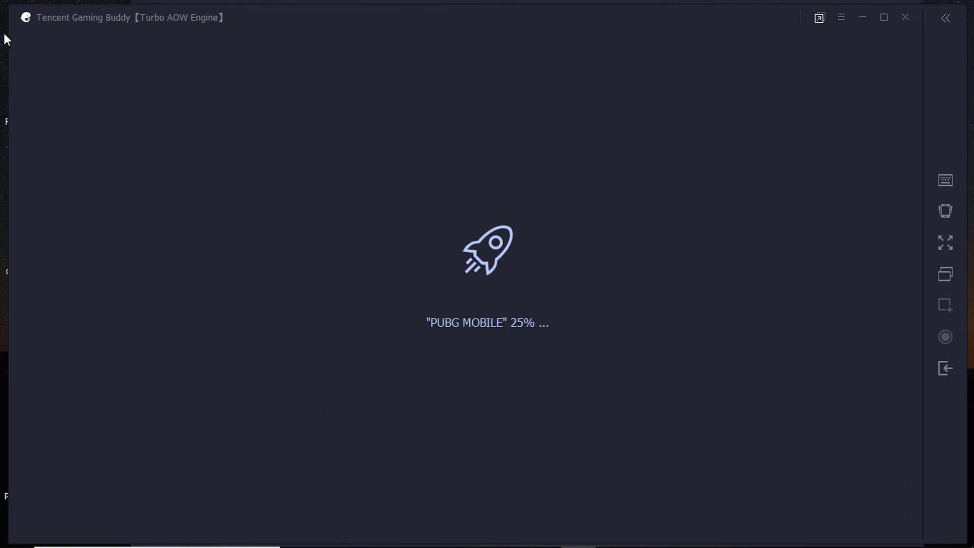
{"action": "left_click_drag", "start_coordinate": [11, 20], "coordinate": [973, 512]}
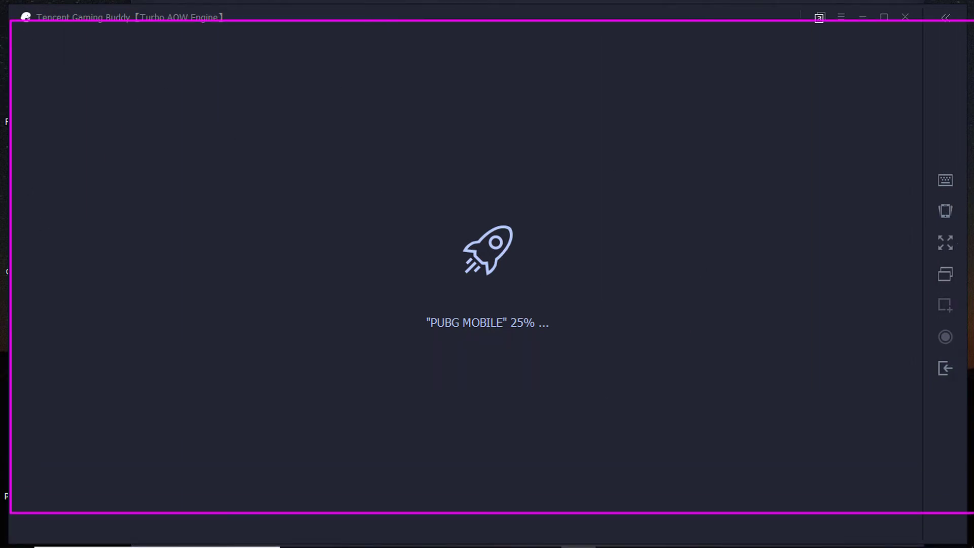
Step: Shift the Turbo AOW Engine window slightly and minimize it while PUBG MOBILE installs
{"action": "left_click", "coordinate": [607, 337]}
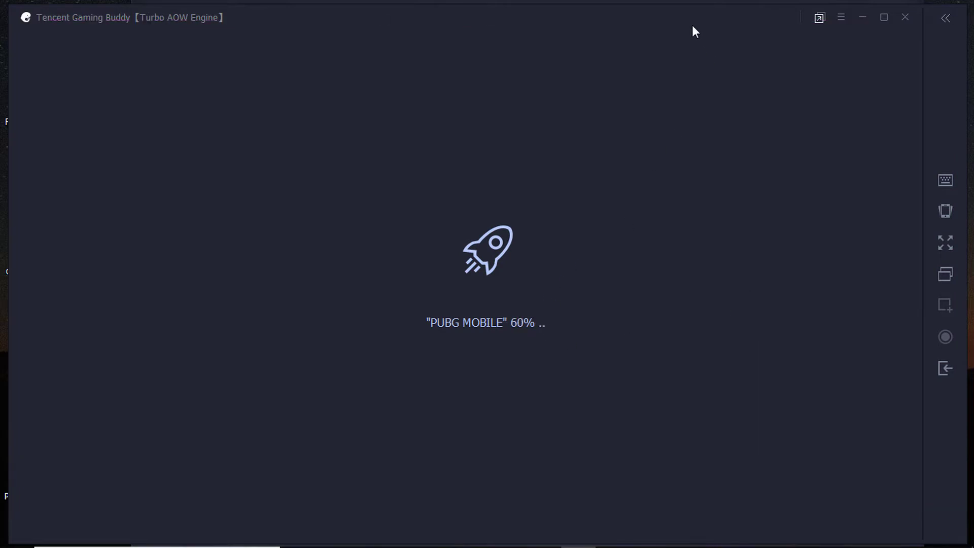
{"action": "left_click_drag", "start_coordinate": [693, 30], "coordinate": [697, 24]}
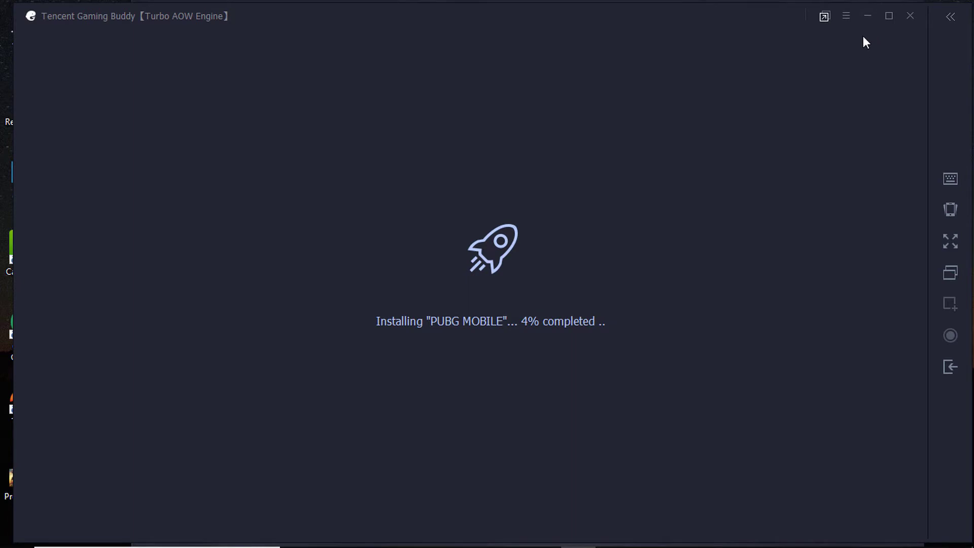
{"action": "left_click", "coordinate": [865, 17]}
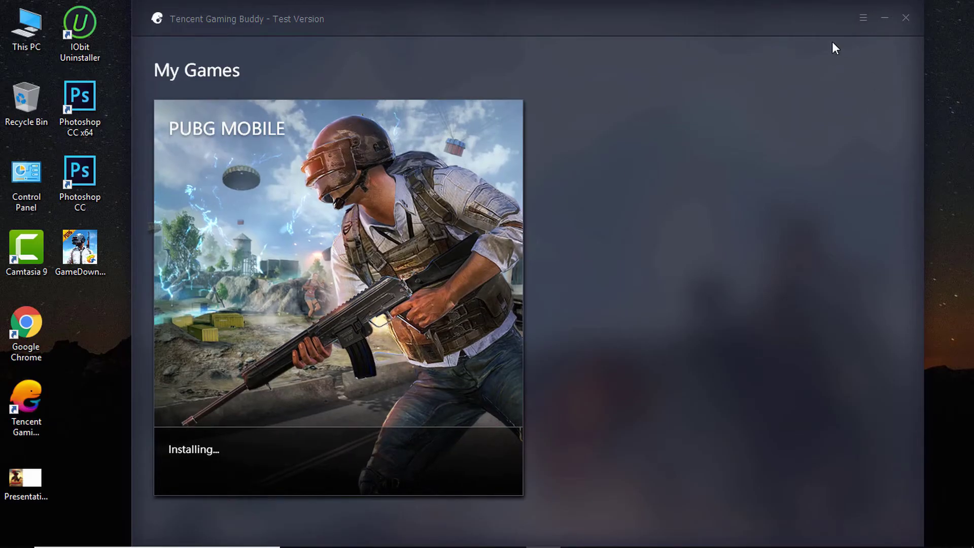
Step: Open the Tencent Gaming Buddy Setting Center and review its Engine and Basics settings
{"action": "left_click", "coordinate": [866, 19]}
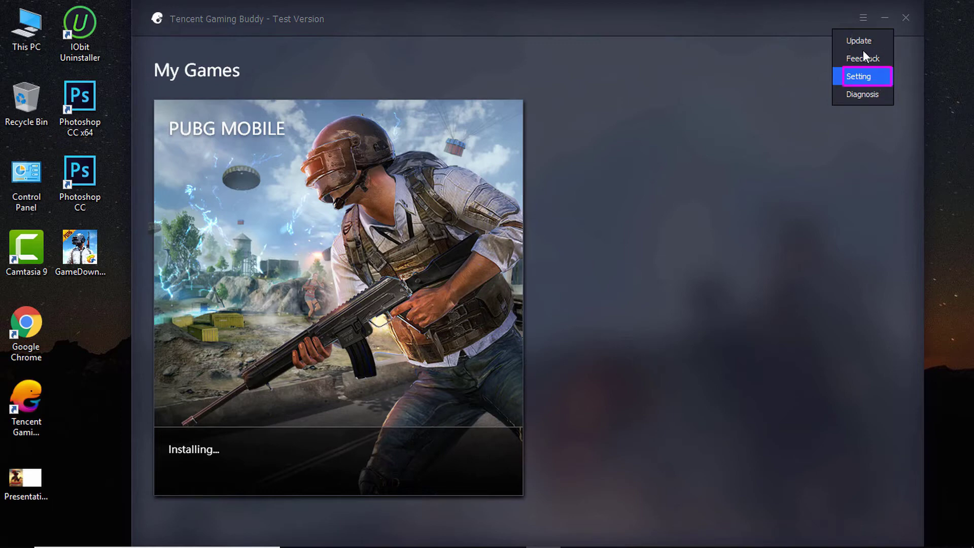
{"action": "left_click", "coordinate": [857, 78]}
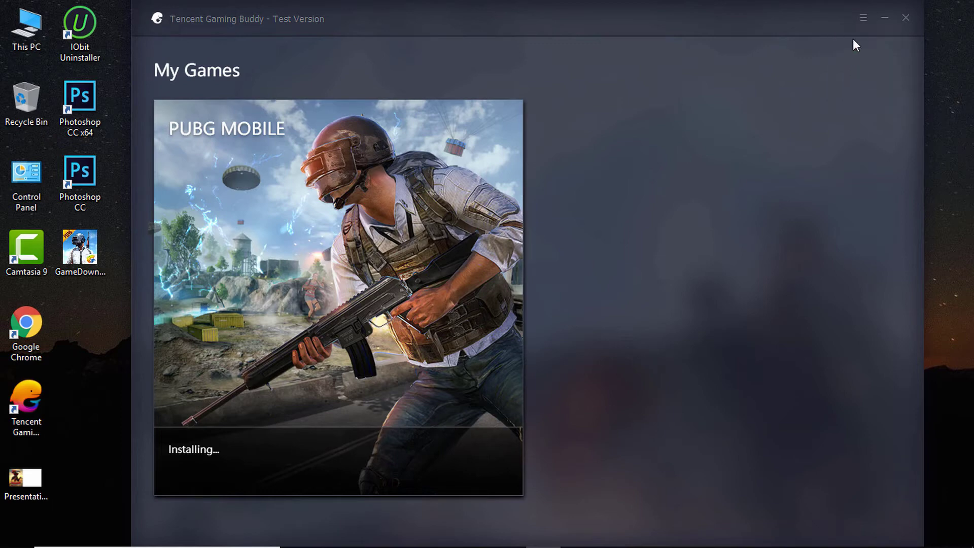
{"action": "left_click", "coordinate": [862, 19]}
{"action": "left_click", "coordinate": [853, 78]}
{"action": "left_click", "coordinate": [865, 17]}
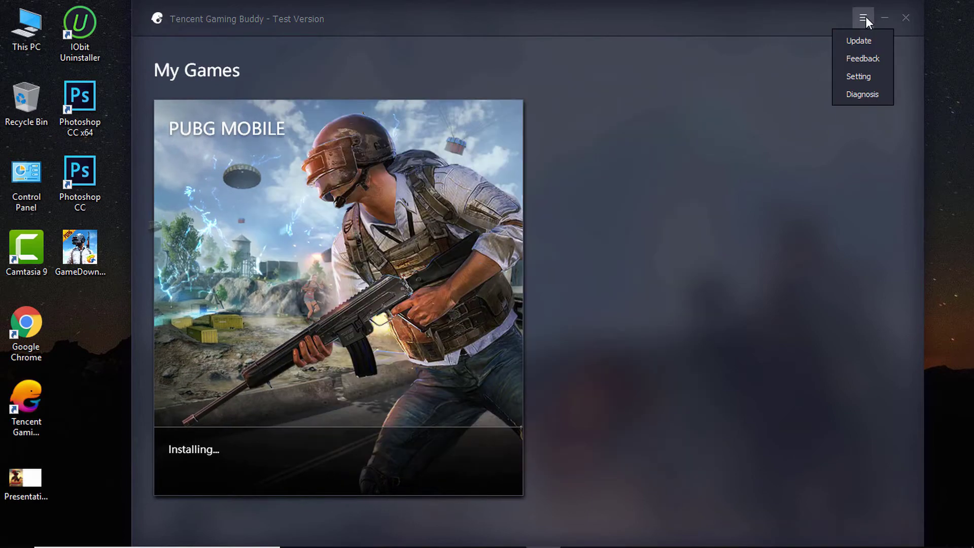
{"action": "left_click", "coordinate": [856, 78]}
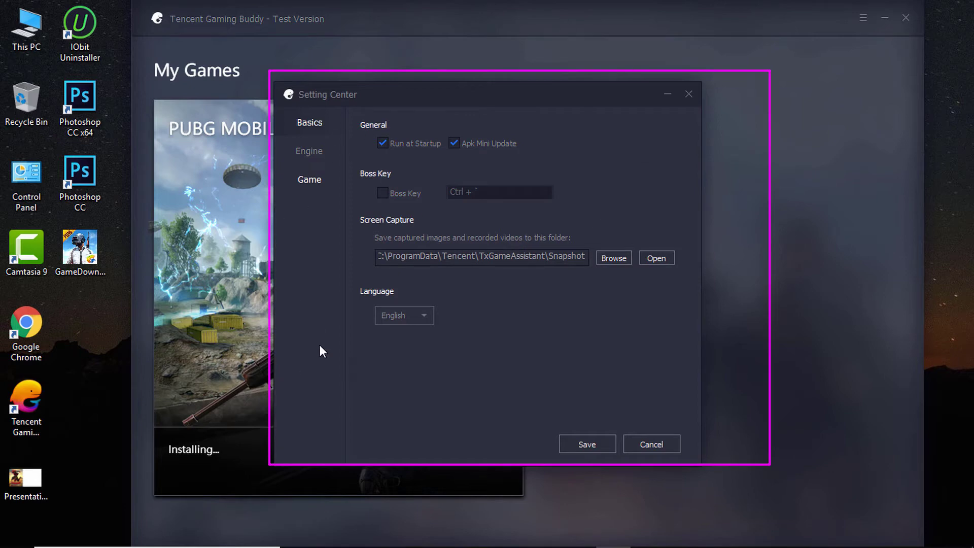
{"action": "left_click", "coordinate": [303, 151]}
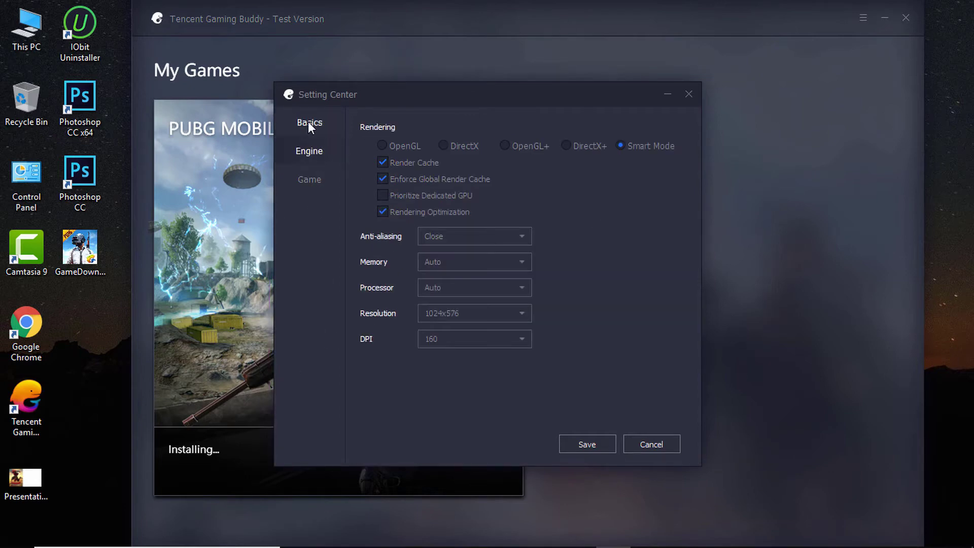
{"action": "left_click", "coordinate": [309, 122]}
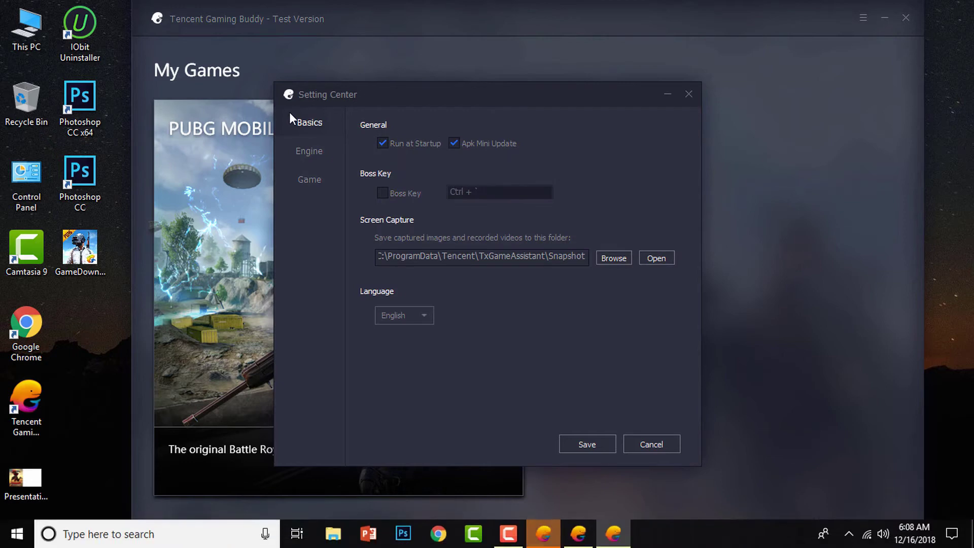
Step: Look through the available interface languages, keep English selected, and close the Setting Center without saving
{"action": "left_click", "coordinate": [418, 316]}
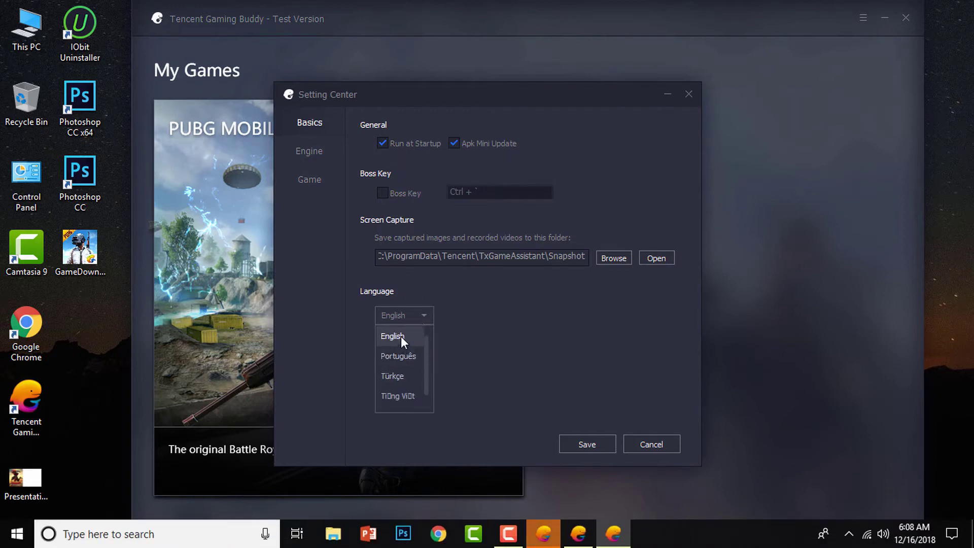
{"action": "left_click", "coordinate": [400, 336]}
{"action": "left_click", "coordinate": [406, 316]}
{"action": "scroll", "coordinate": [401, 375], "scroll_direction": "down", "scroll_amount": 2}
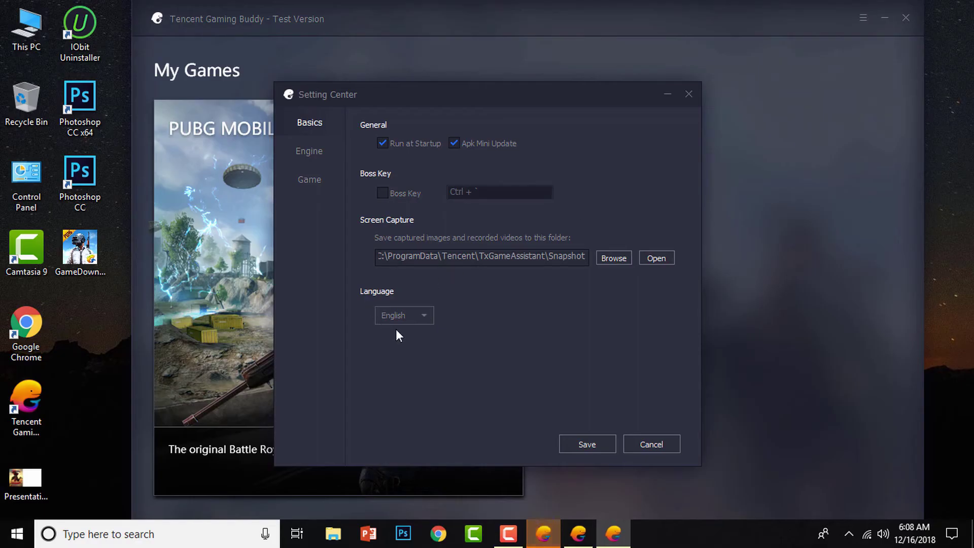
{"action": "left_click", "coordinate": [413, 320]}
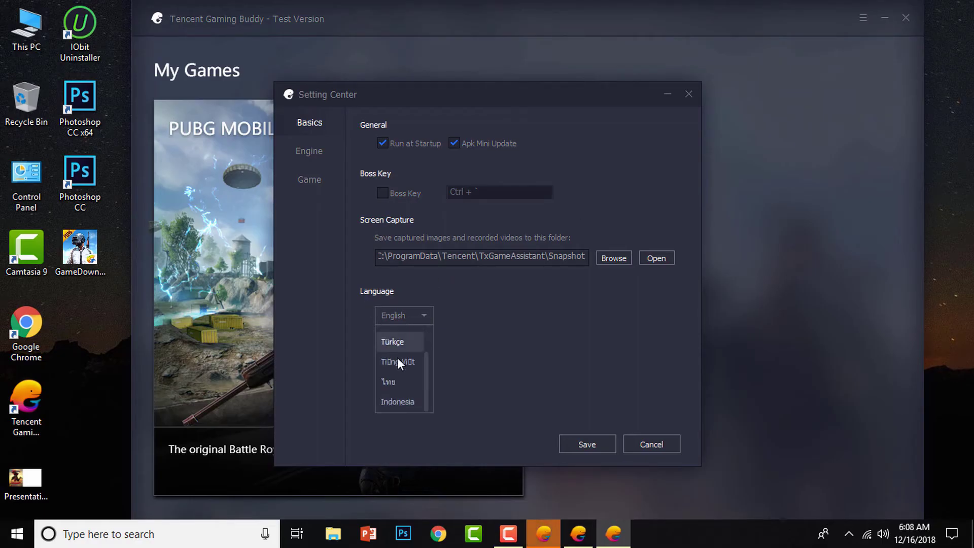
{"action": "scroll", "coordinate": [394, 364], "scroll_direction": "up", "scroll_amount": 1}
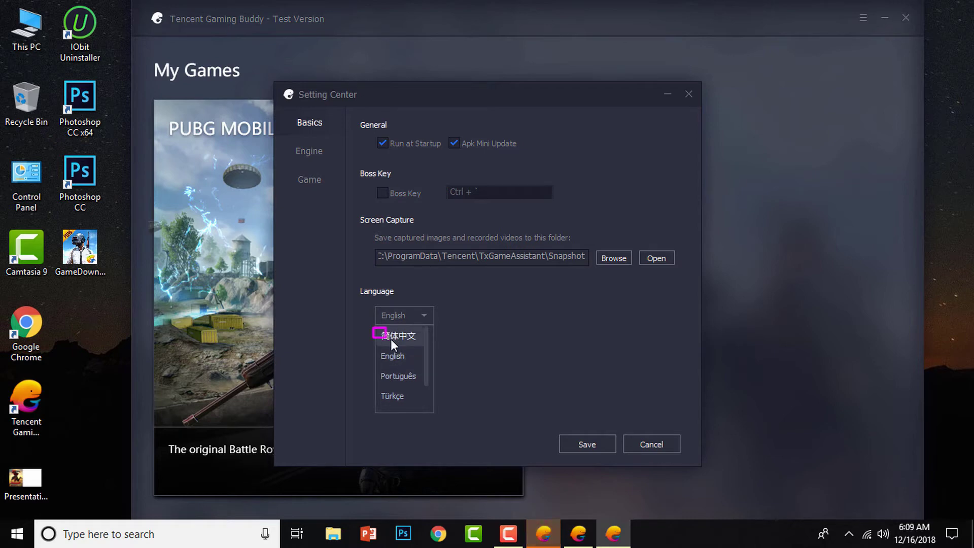
{"action": "left_click", "coordinate": [398, 357]}
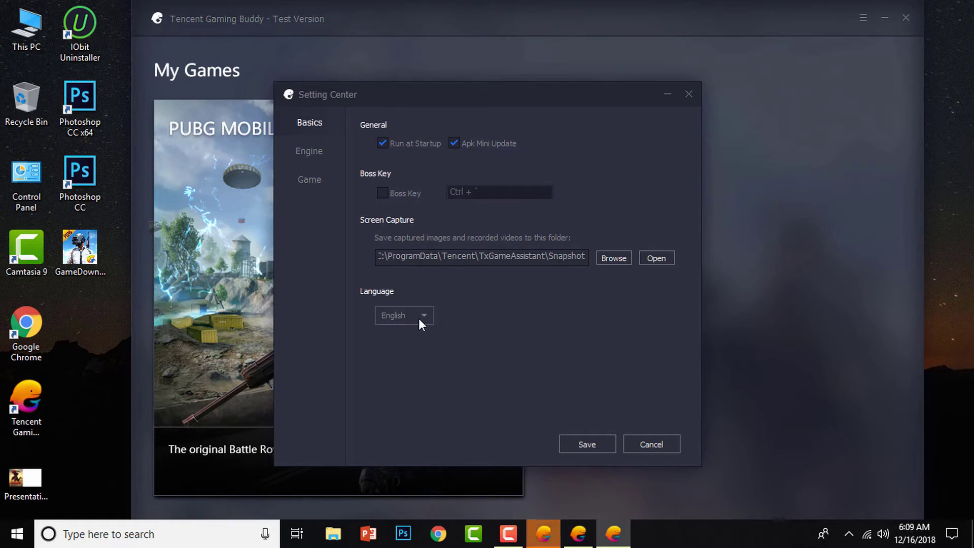
{"action": "left_click", "coordinate": [687, 95]}
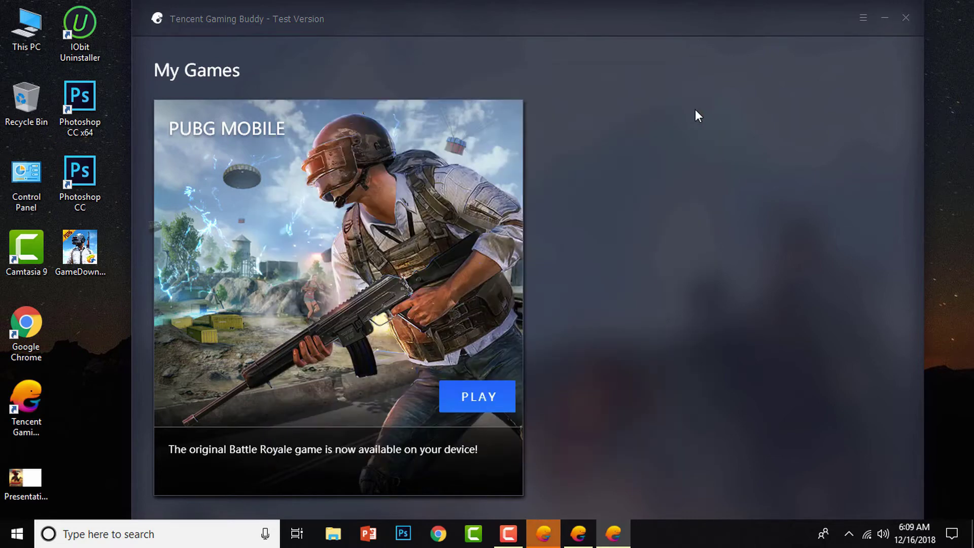
Step: Bring the Turbo AOW Engine window running PUBG MOBILE back up and switch it to full screen
{"action": "left_click", "coordinate": [543, 541]}
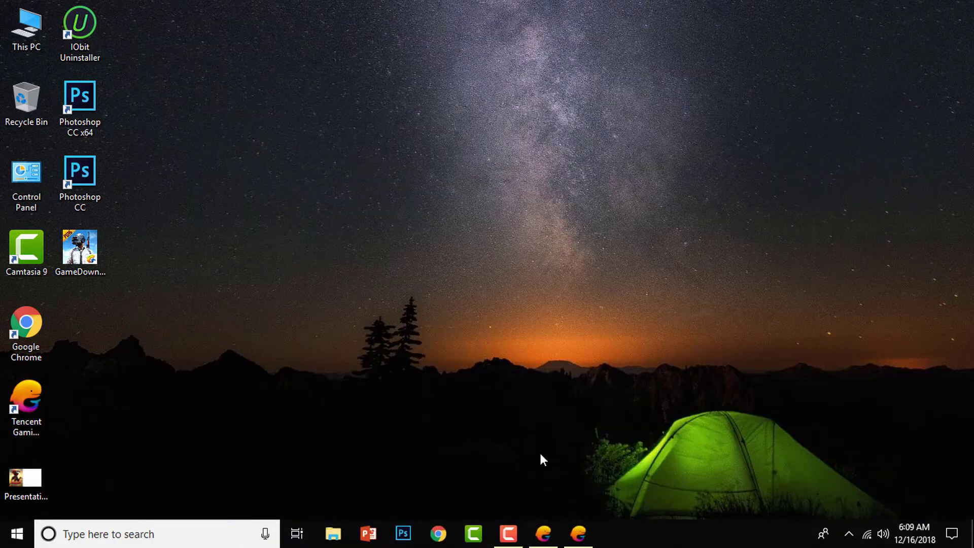
{"action": "left_click", "coordinate": [577, 534]}
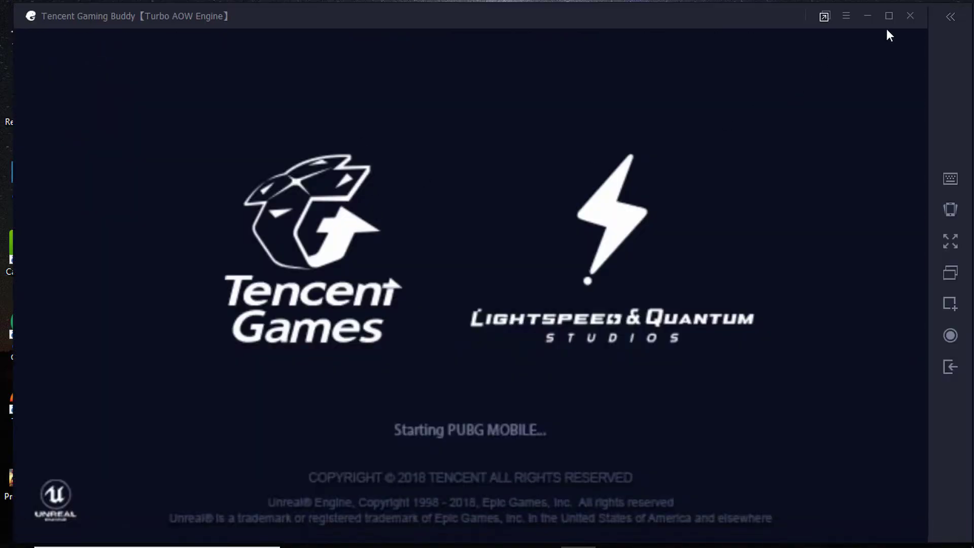
{"action": "left_click", "coordinate": [950, 250]}
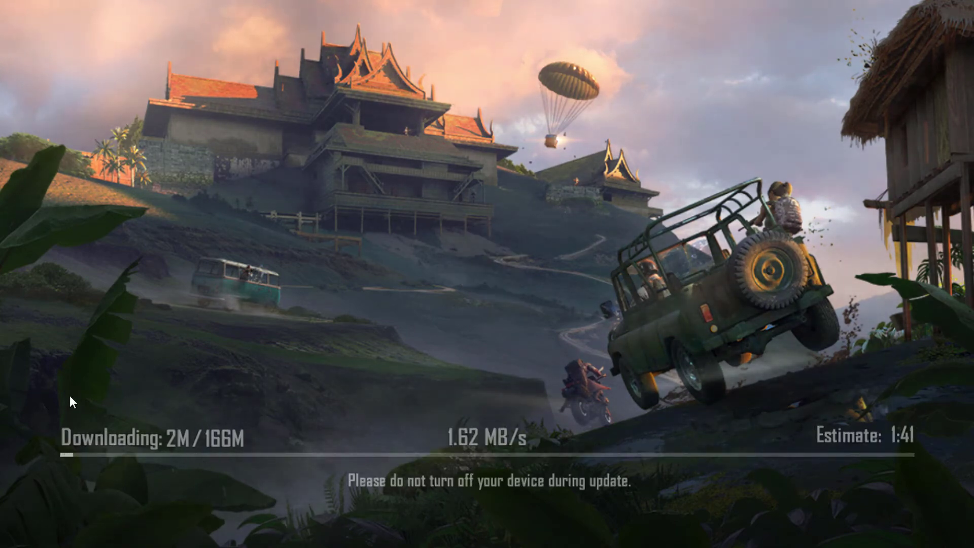
{"action": "left_click_drag", "start_coordinate": [45, 411], "coordinate": [968, 477]}
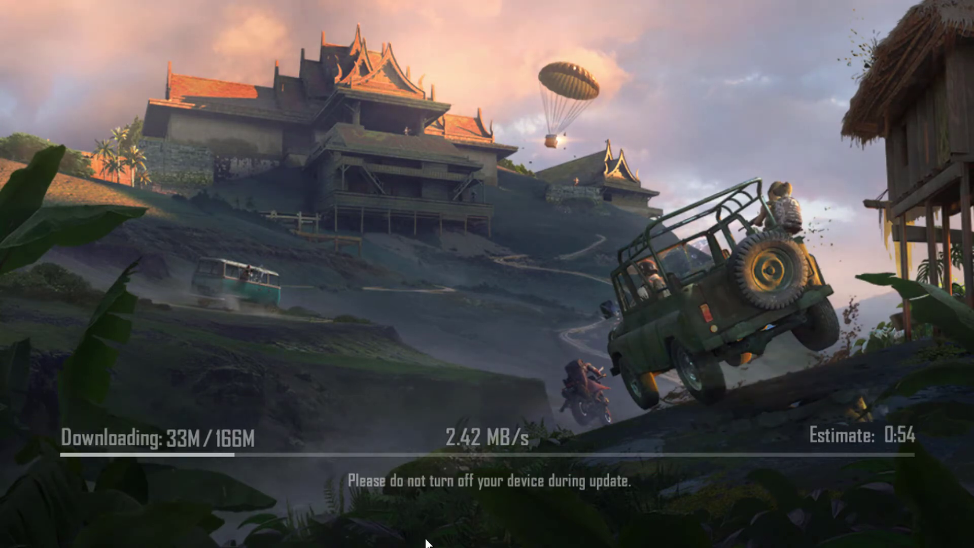
{"action": "mouse_move", "coordinate": [453, 543]}
{"action": "key", "text": "super"}
{"action": "left_click", "coordinate": [508, 533]}
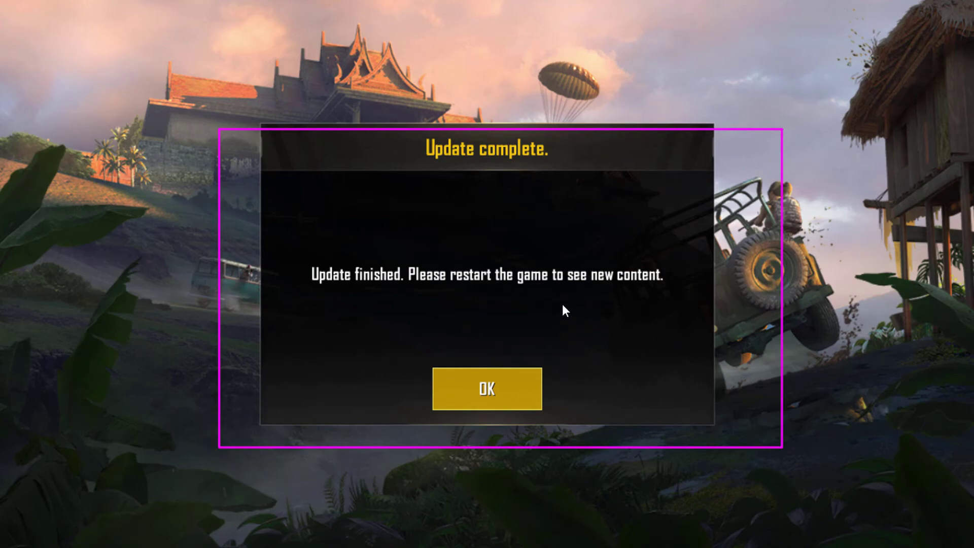
Step: Acknowledge the completed game update and relaunch PUBG MOBILE from the emulator's home screen
{"action": "left_click", "coordinate": [515, 380]}
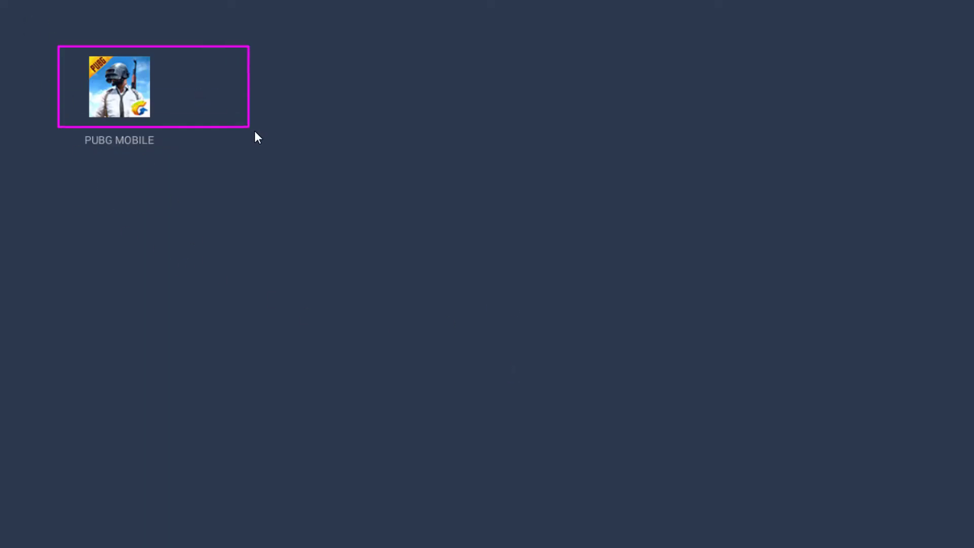
{"action": "left_click", "coordinate": [130, 90]}
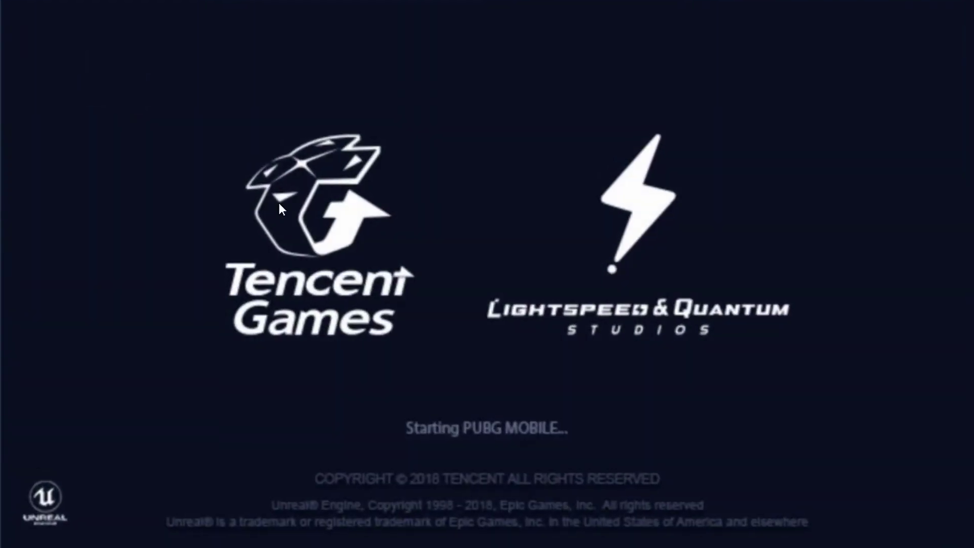